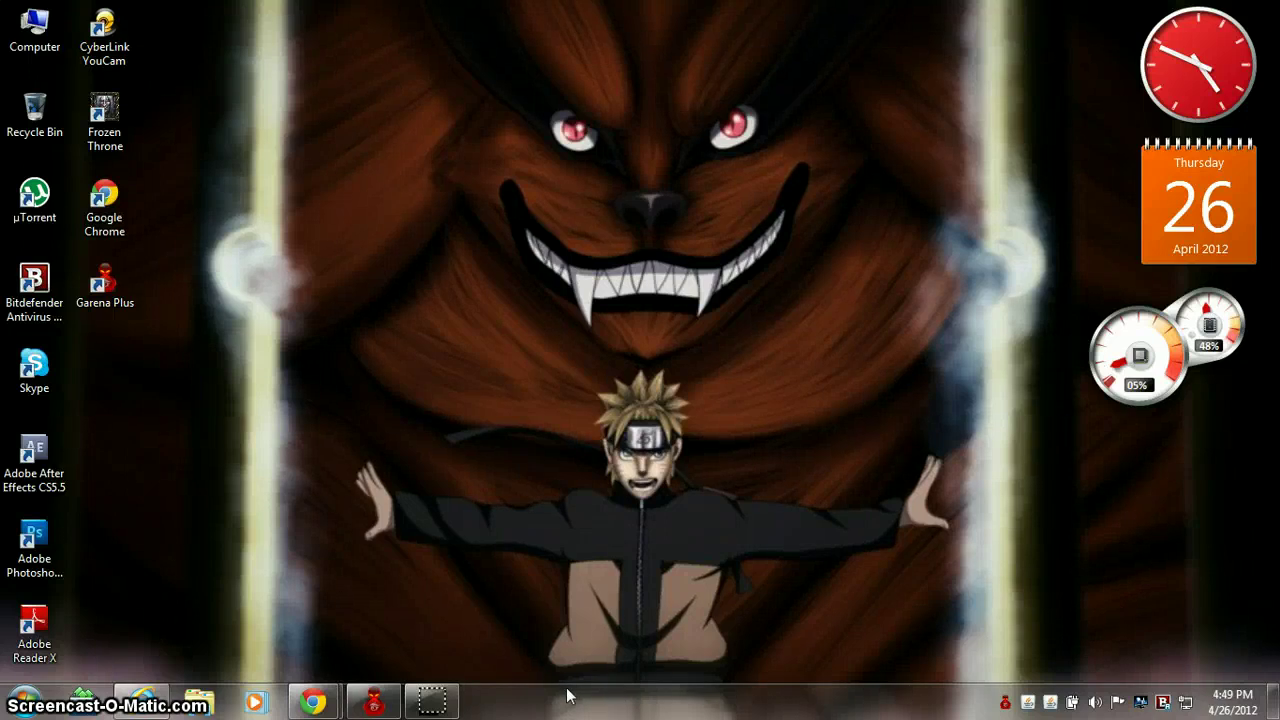
- Bring up the Garena Plus window to view its friends list and LAN option, and minimize it again
{"action": "mouse_move", "coordinate": [376, 712]}
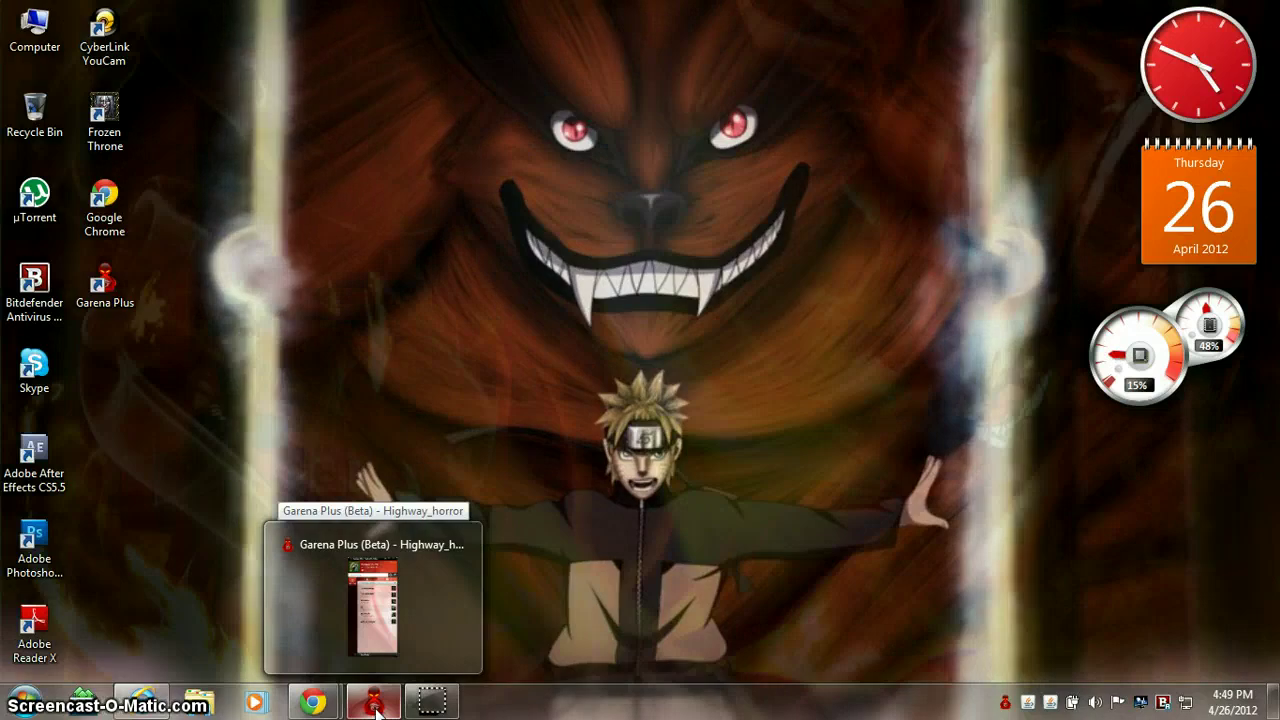
{"action": "left_click", "coordinate": [376, 712]}
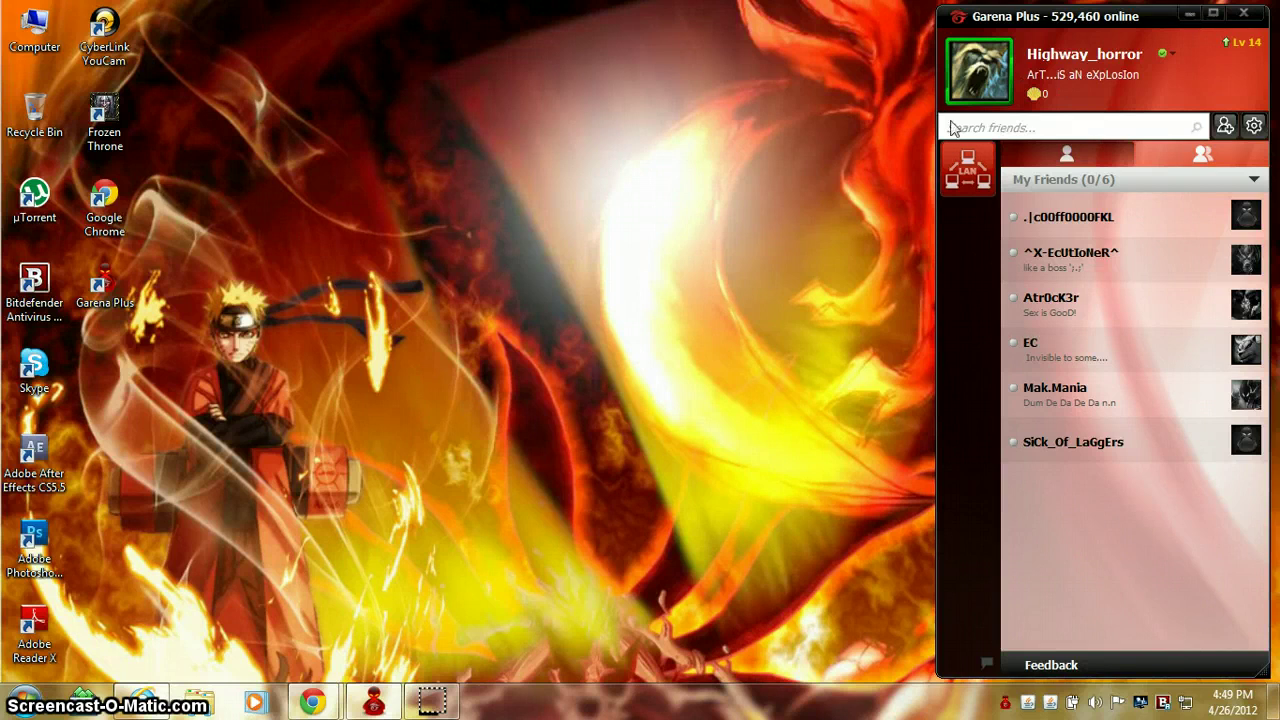
{"action": "left_click", "coordinate": [1190, 14]}
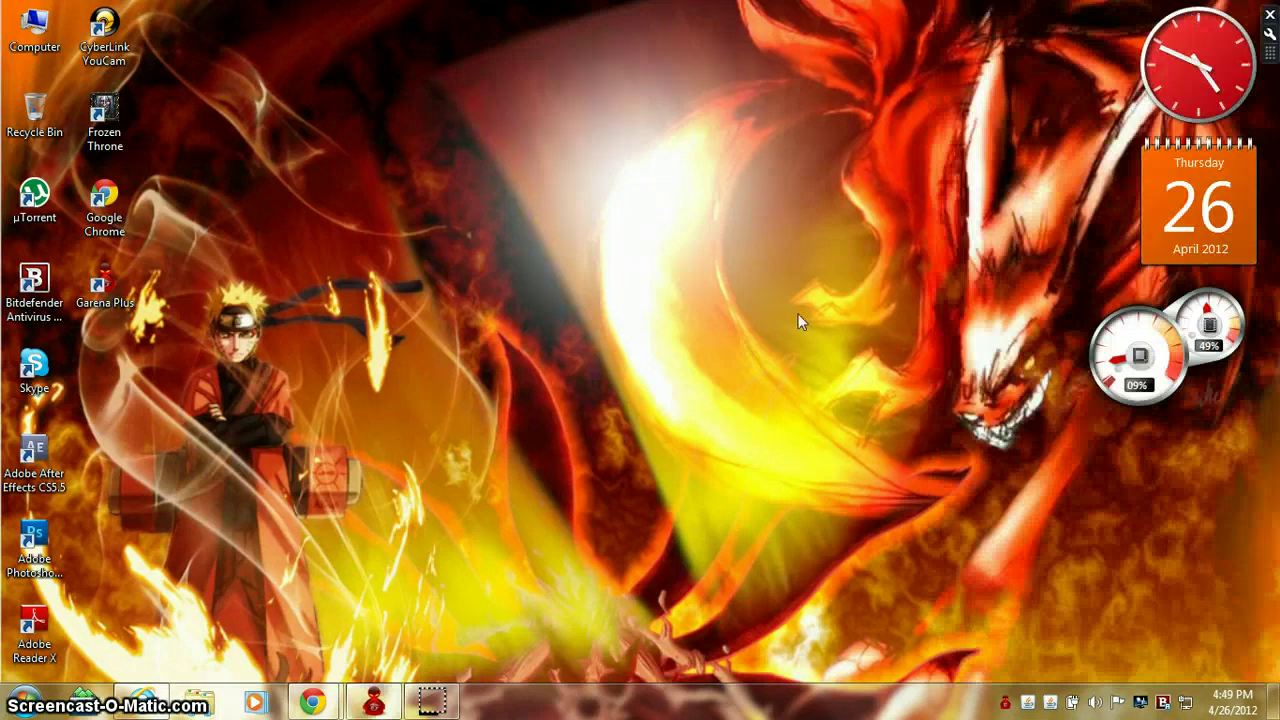
{"action": "left_click", "coordinate": [374, 702]}
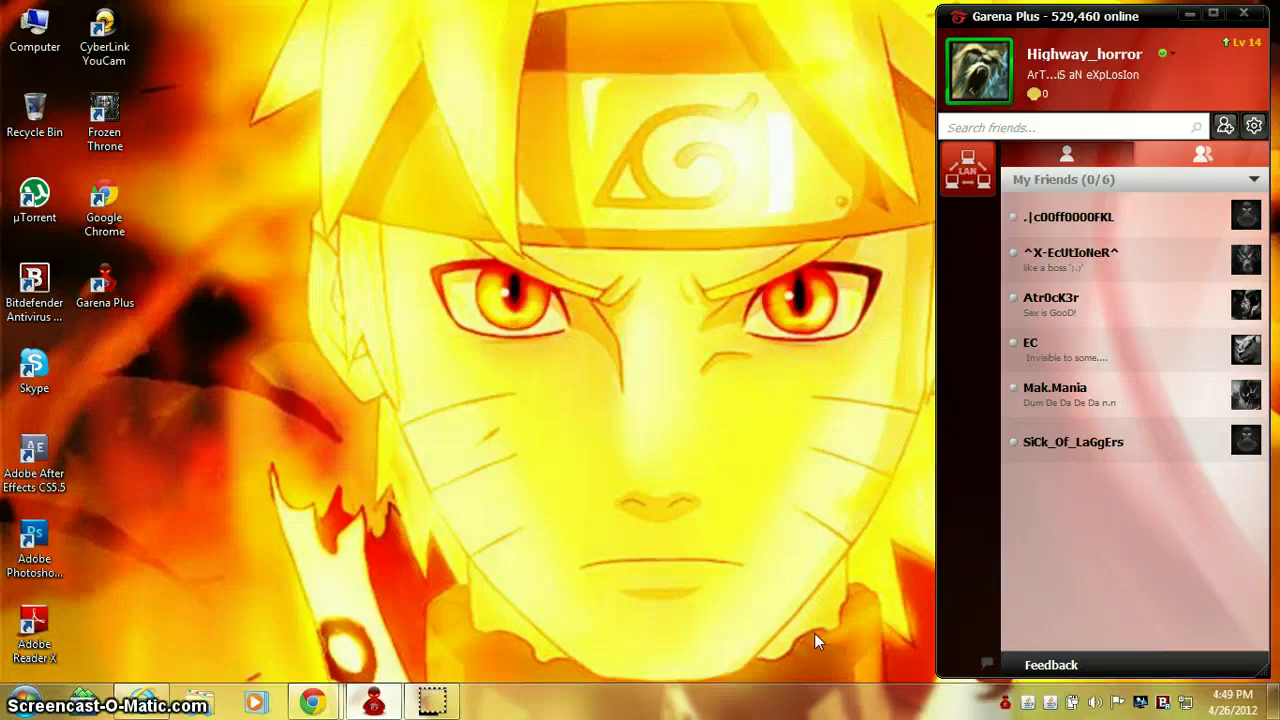
{"action": "mouse_move", "coordinate": [1090, 22]}
{"action": "left_mouse_down"}
{"action": "mouse_move", "coordinate": [740, 55]}
{"action": "mouse_move", "coordinate": [1114, 18]}
{"action": "left_mouse_up"}
{"action": "left_click", "coordinate": [1211, 13]}
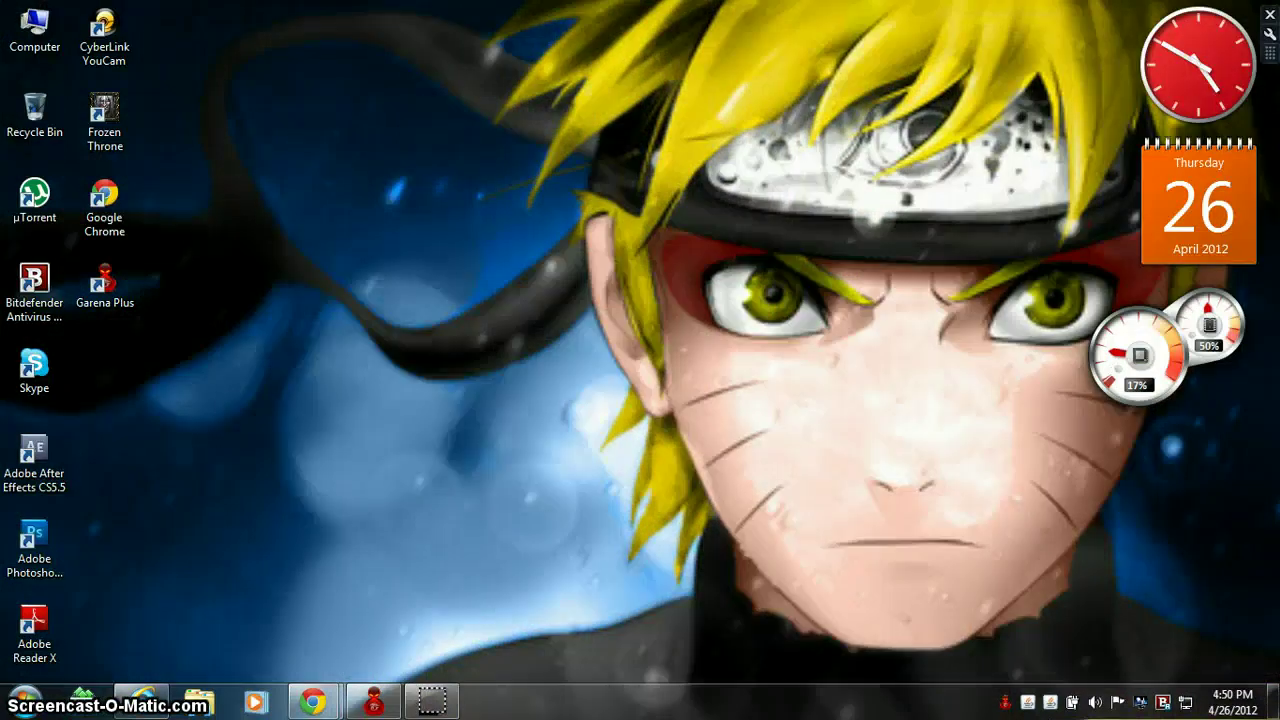
- Switch to Google Chrome to view the Garena home page at intl.garena.com, and minimize the browser
{"action": "mouse_move", "coordinate": [313, 701]}
{"action": "left_click", "coordinate": [440, 606]}
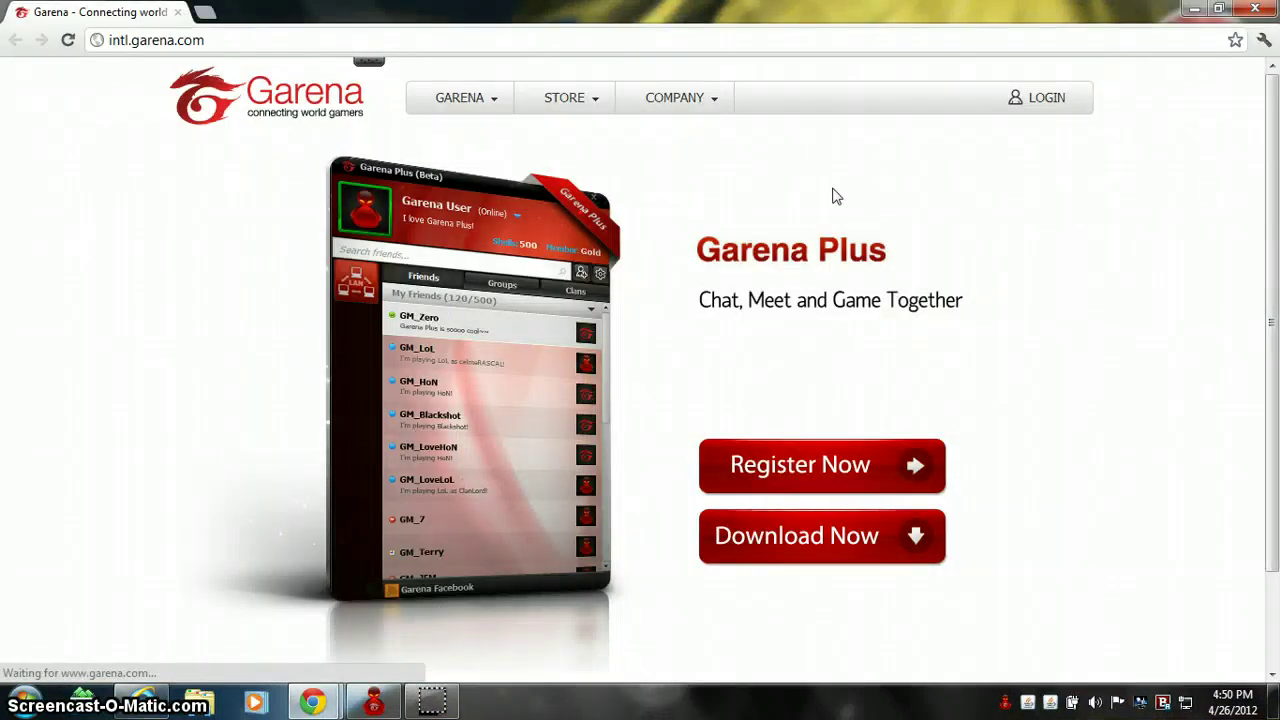
{"action": "left_click", "coordinate": [1193, 11]}
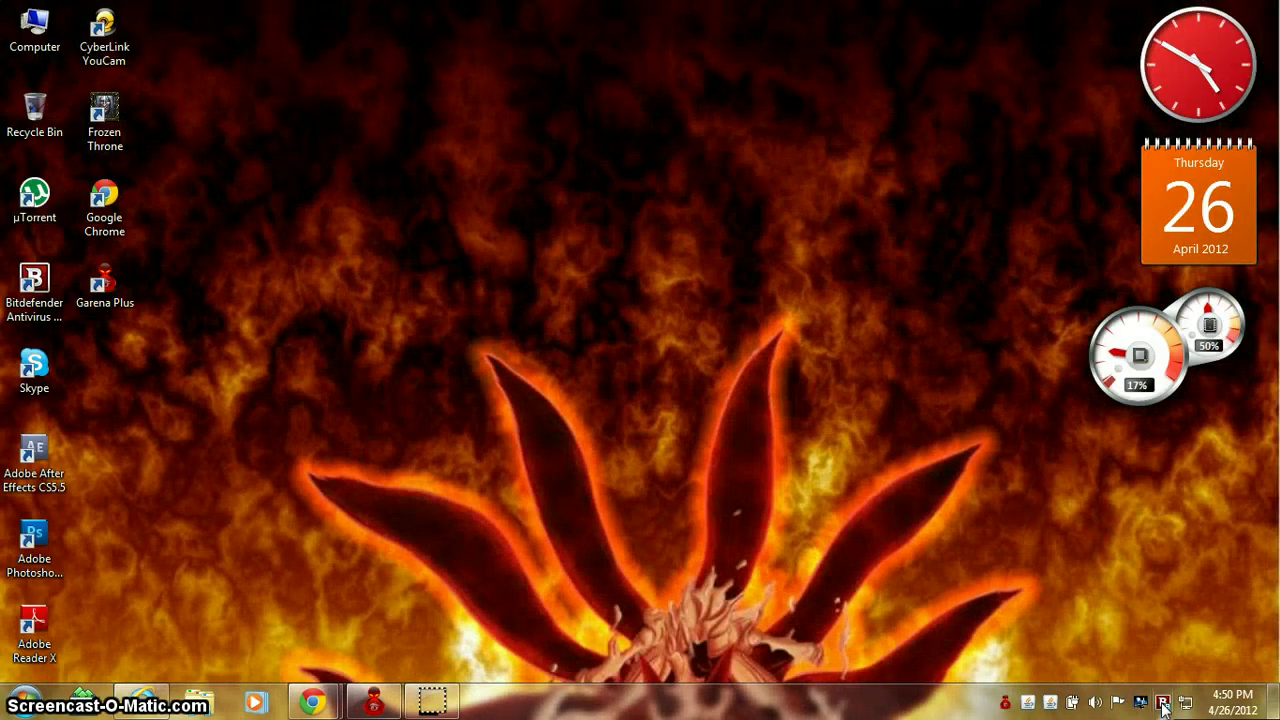
- Turn on Game Mode in Bitdefender Antivirus
{"action": "right_click", "coordinate": [1162, 703]}
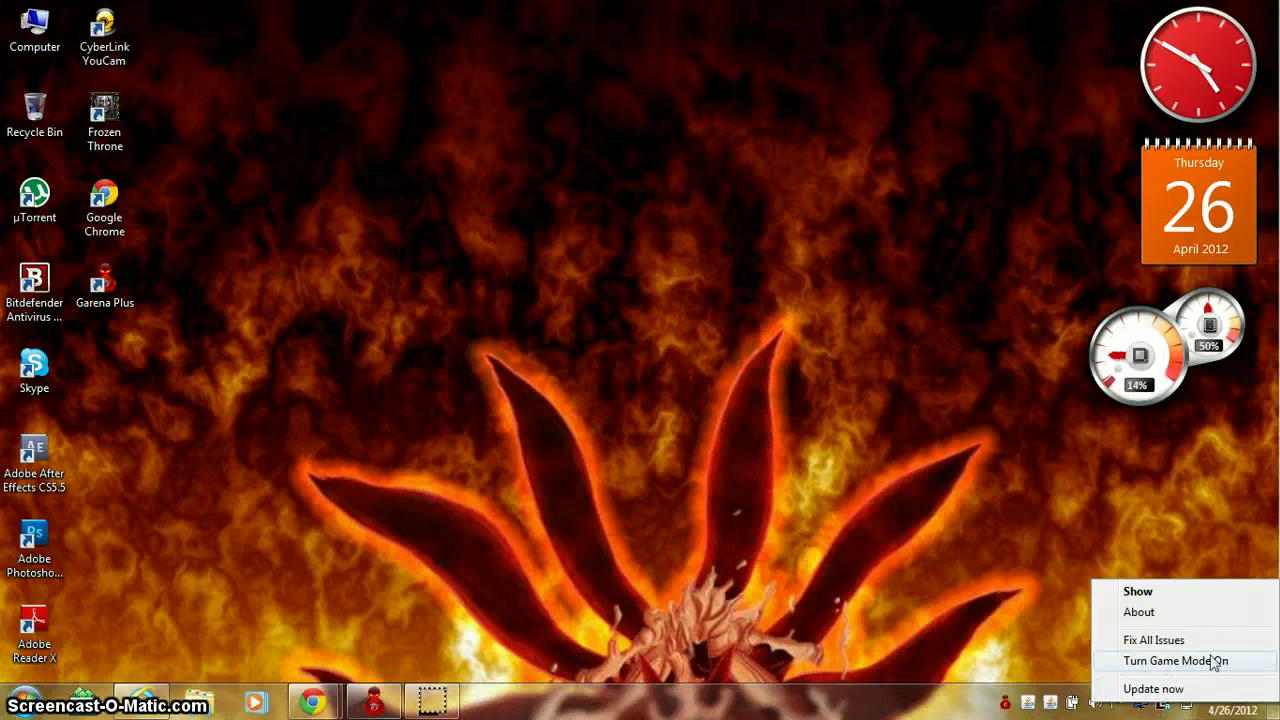
{"action": "left_click", "coordinate": [1181, 662]}
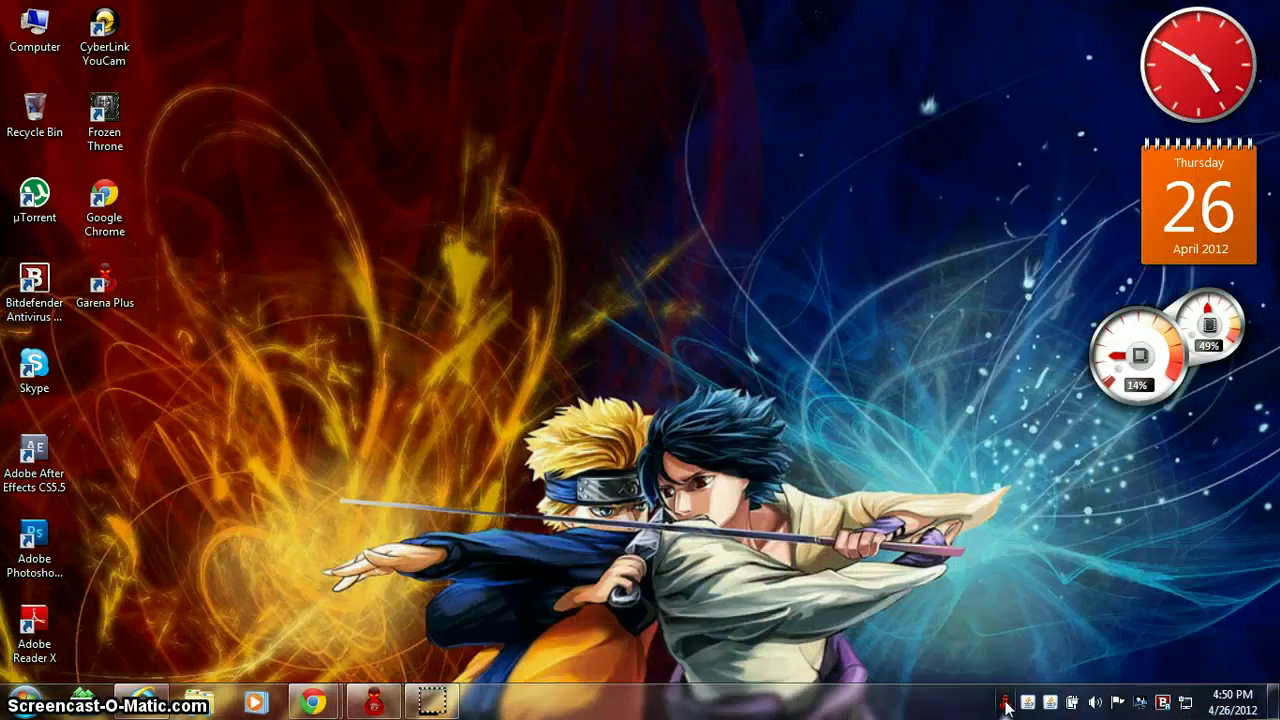
- Open the "Garena Update FAiling" thread in the Help Desk of the Garena Plus forum and dismiss the chat pop-up
{"action": "left_click", "coordinate": [1005, 704]}
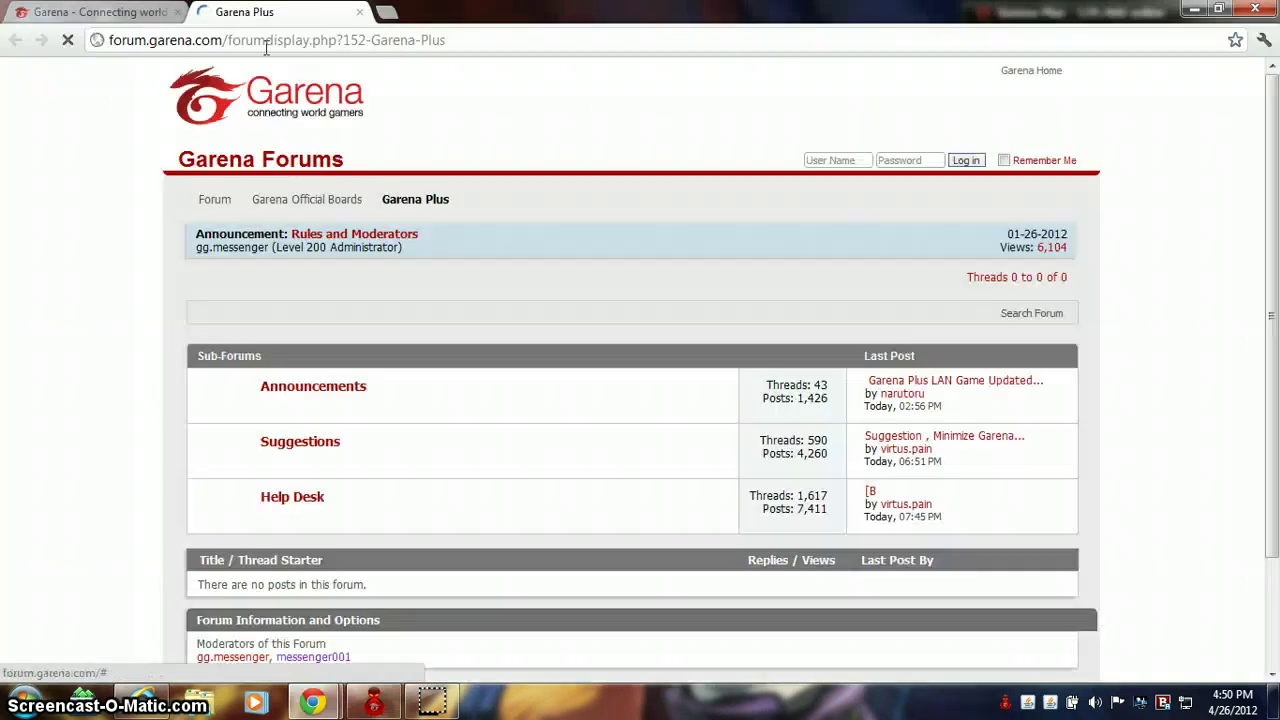
{"action": "left_click", "coordinate": [302, 510]}
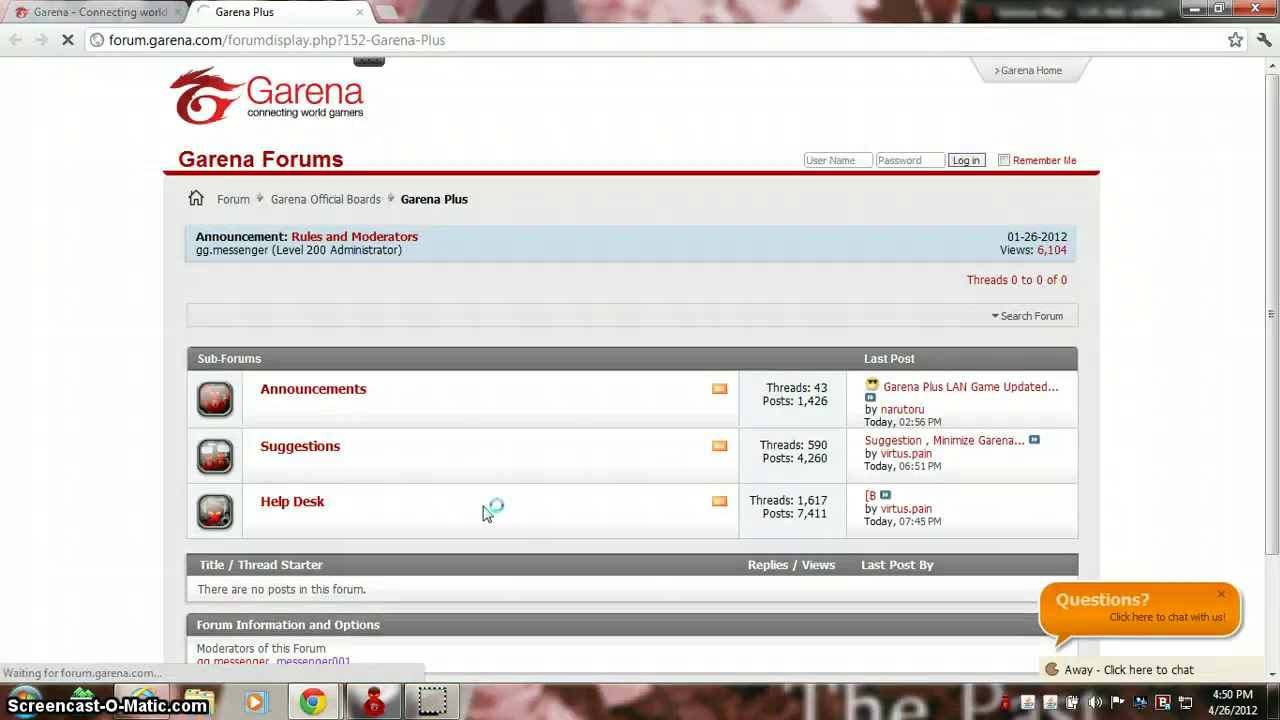
{"action": "scroll", "coordinate": [391, 441], "scroll_direction": "down", "scroll_amount": 2}
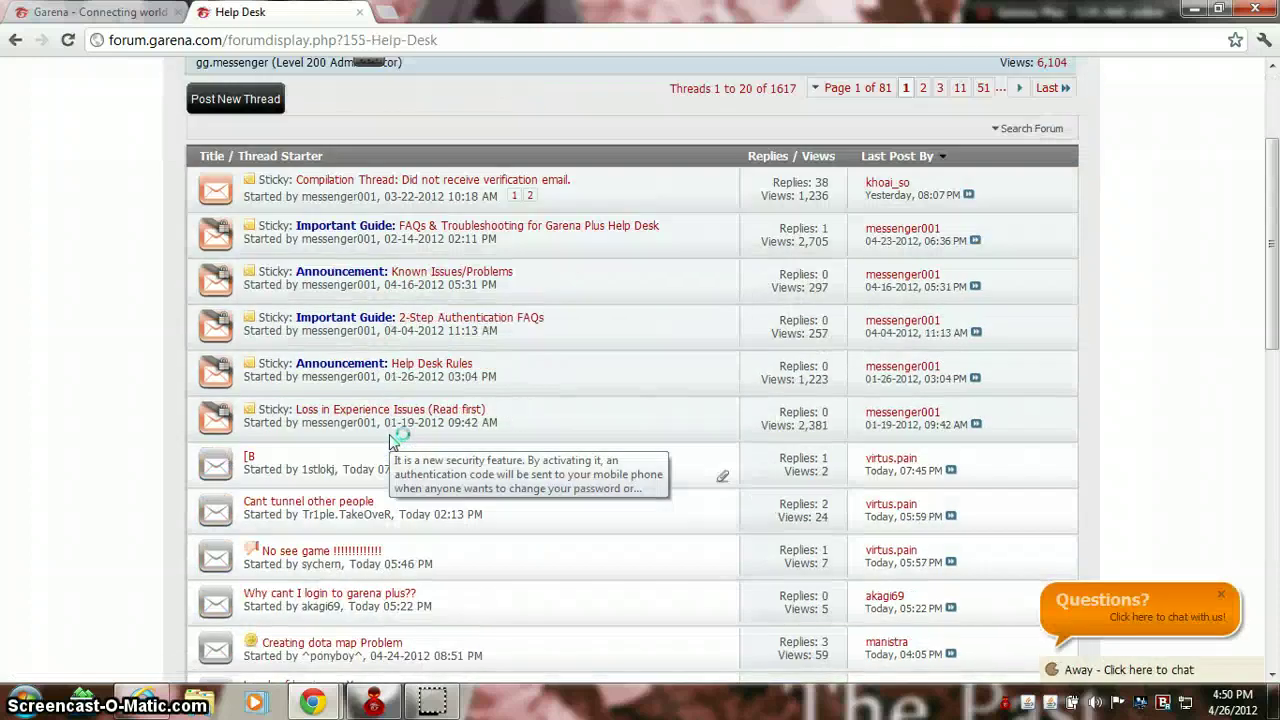
{"action": "scroll", "coordinate": [405, 520], "scroll_direction": "down", "scroll_amount": 1}
{"action": "scroll", "coordinate": [407, 541], "scroll_direction": "down", "scroll_amount": 2}
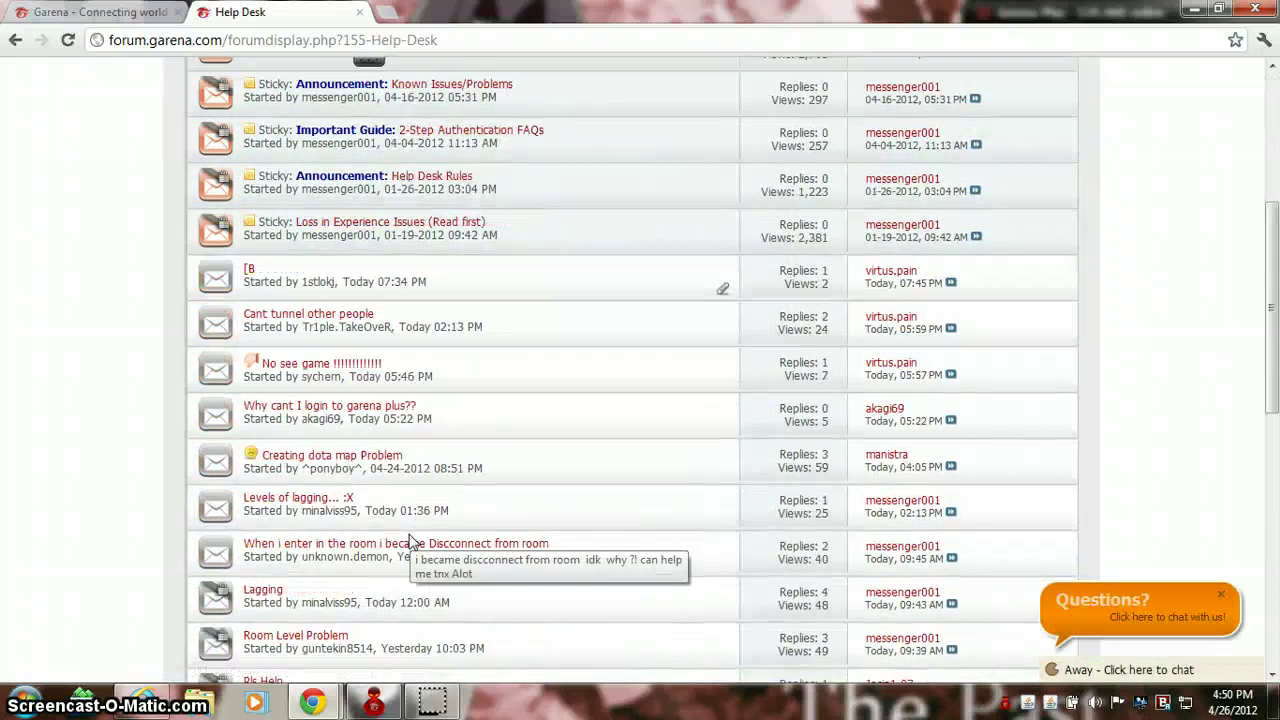
{"action": "scroll", "coordinate": [322, 578], "scroll_direction": "down", "scroll_amount": 1}
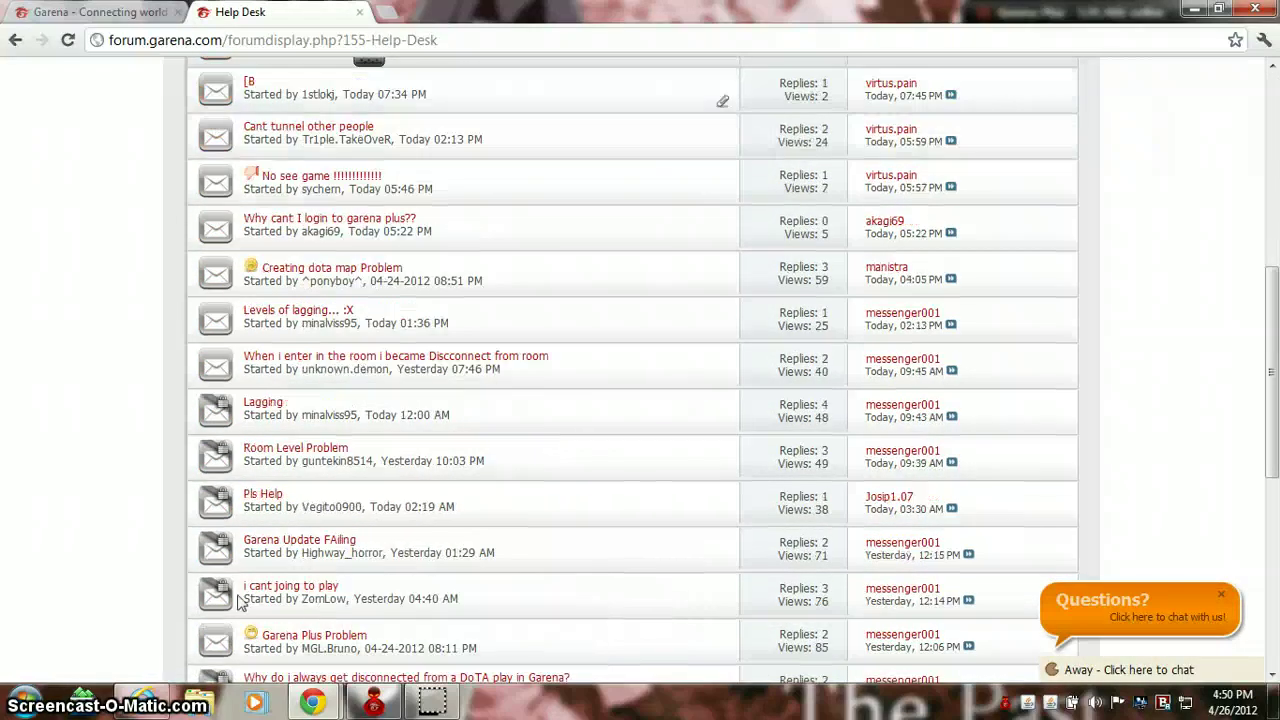
{"action": "left_click", "coordinate": [277, 540]}
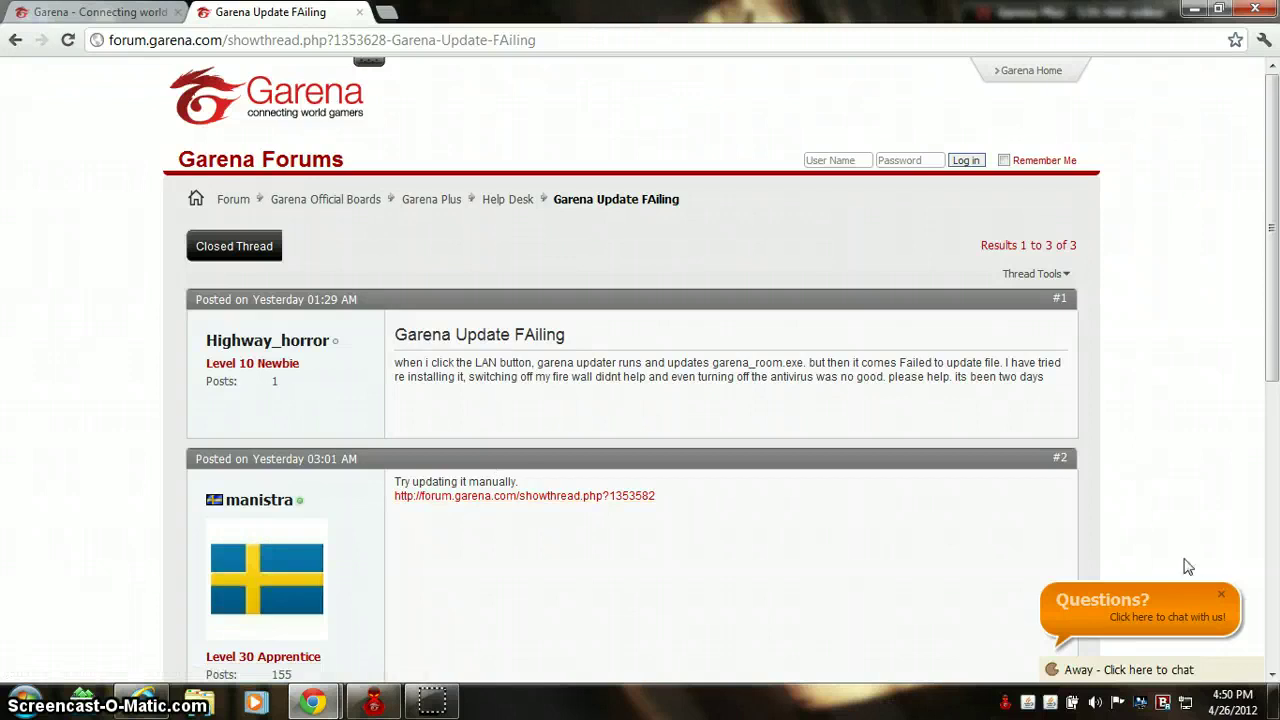
{"action": "left_click", "coordinate": [1221, 594]}
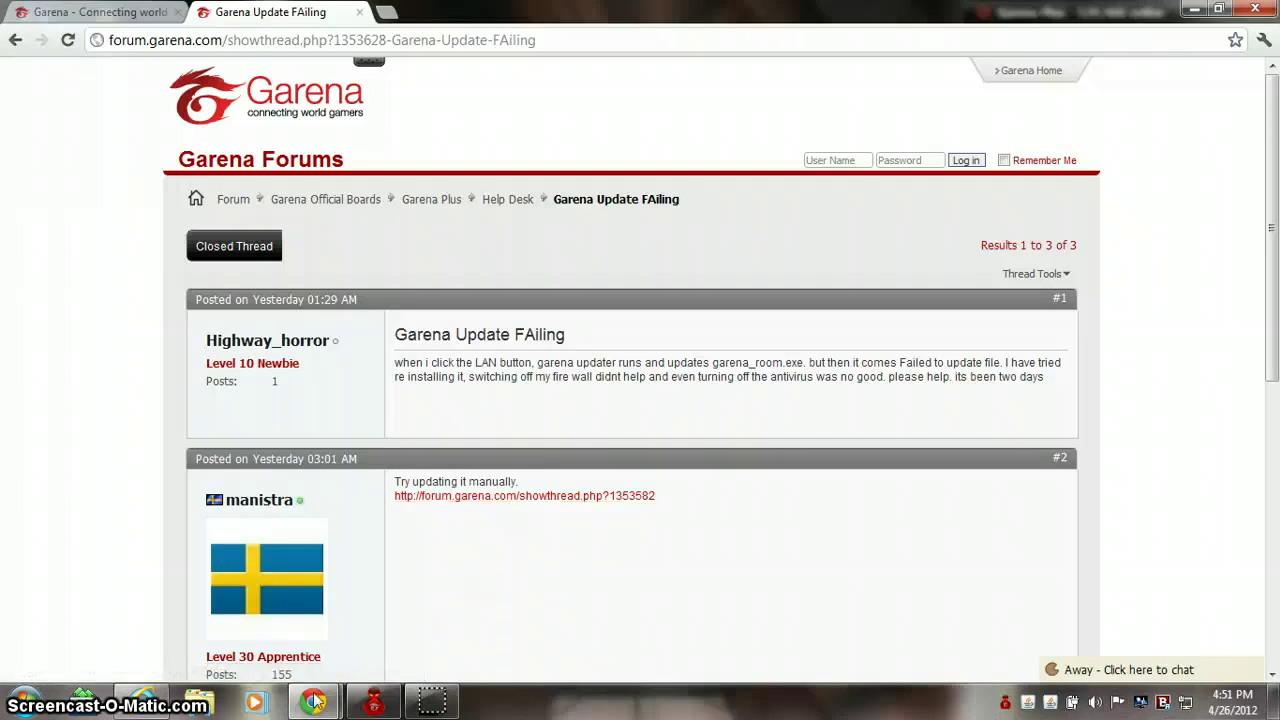
- Switch to Windows Explorer, open the room folder in C:\Garena Plus, view its files in a maximized window and minimize it
{"action": "mouse_move", "coordinate": [153, 708]}
{"action": "left_click", "coordinate": [200, 704]}
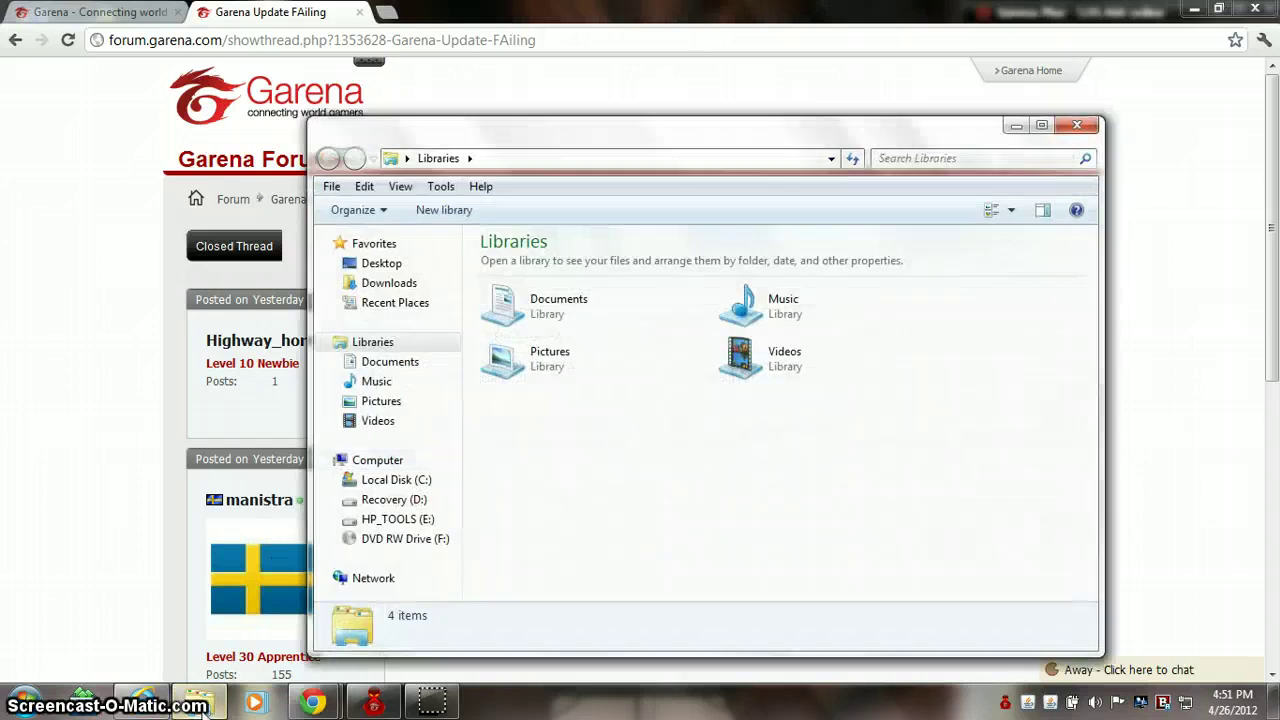
{"action": "left_click", "coordinate": [366, 283]}
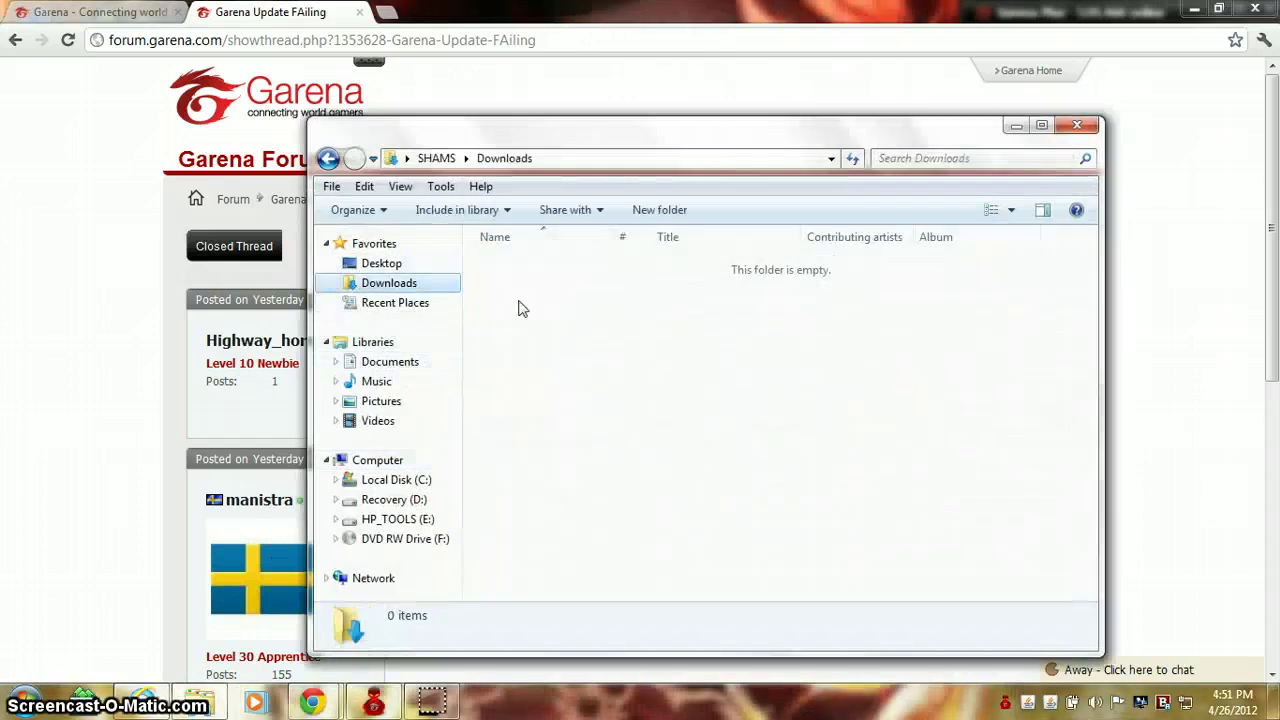
{"action": "left_click", "coordinate": [420, 480]}
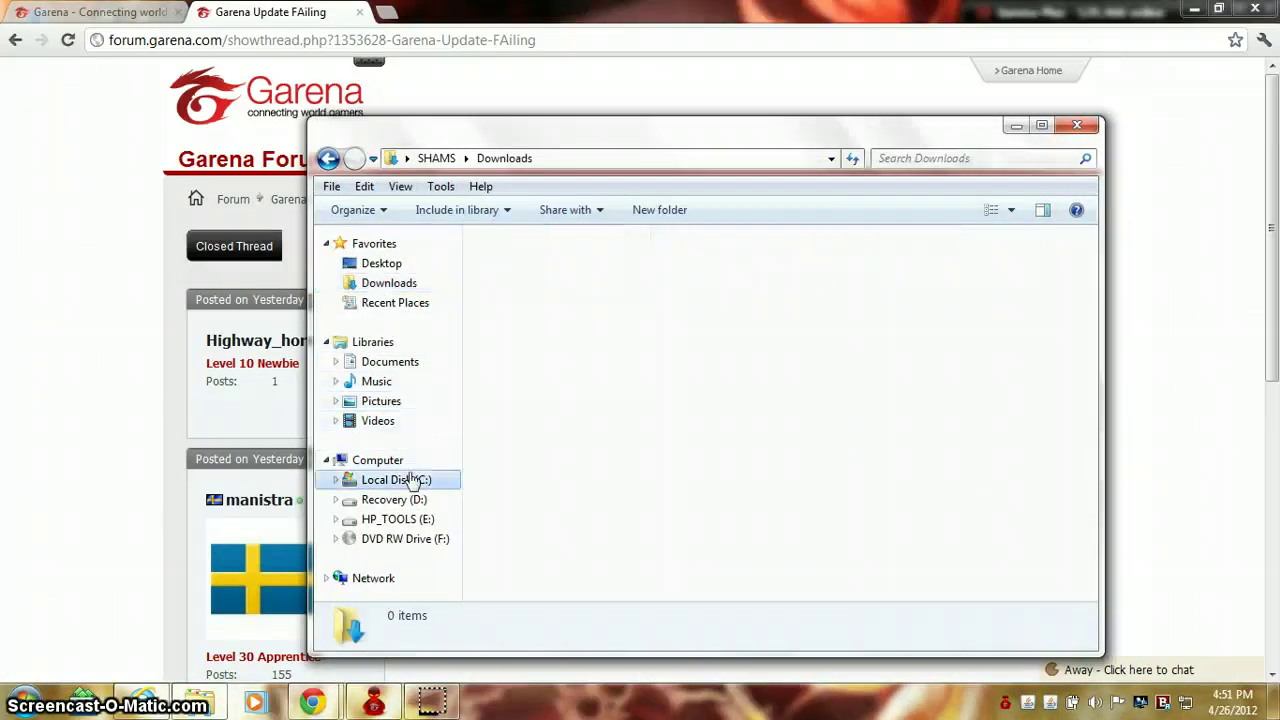
{"action": "double_click", "coordinate": [530, 323]}
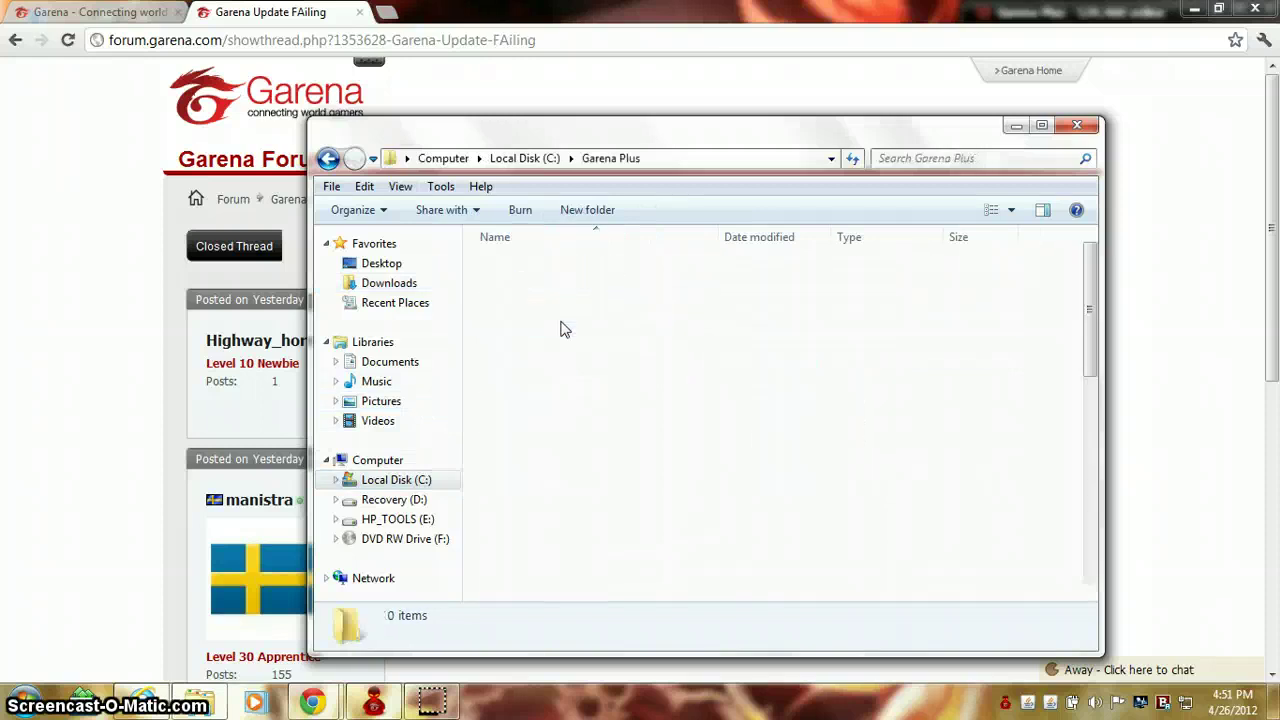
{"action": "double_click", "coordinate": [515, 304]}
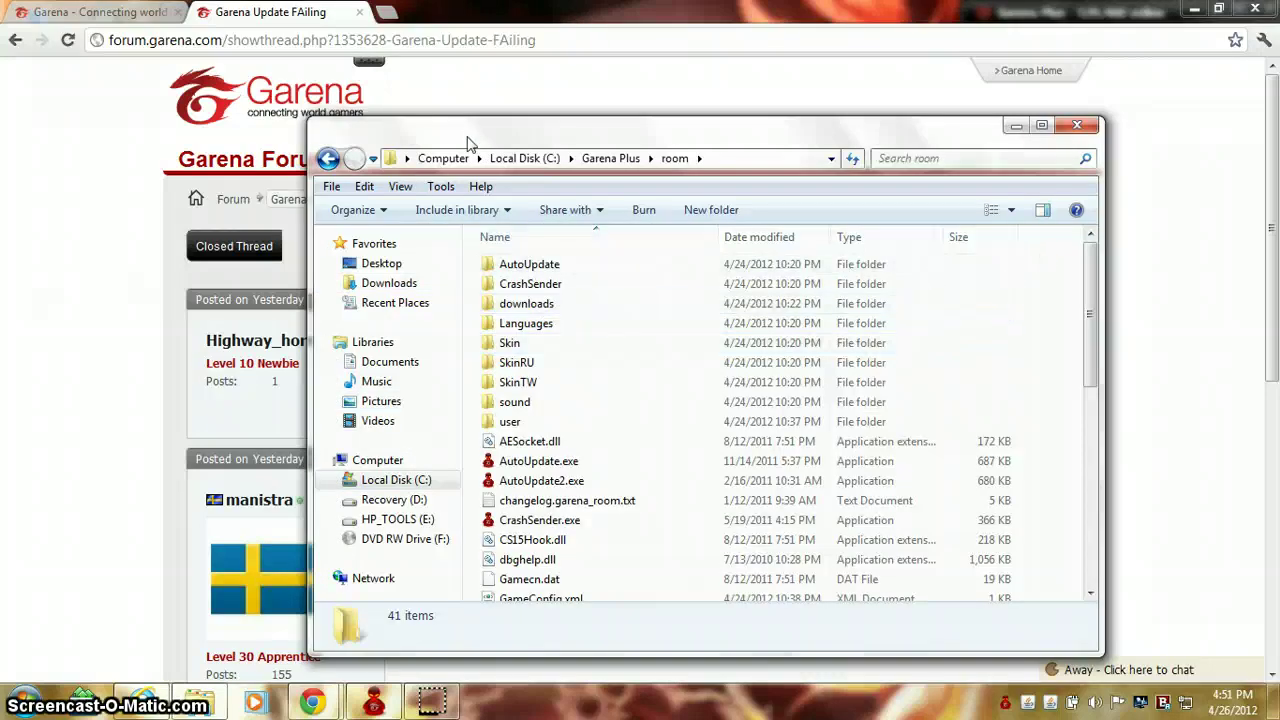
{"action": "left_click_drag", "start_coordinate": [476, 138], "coordinate": [646, 139]}
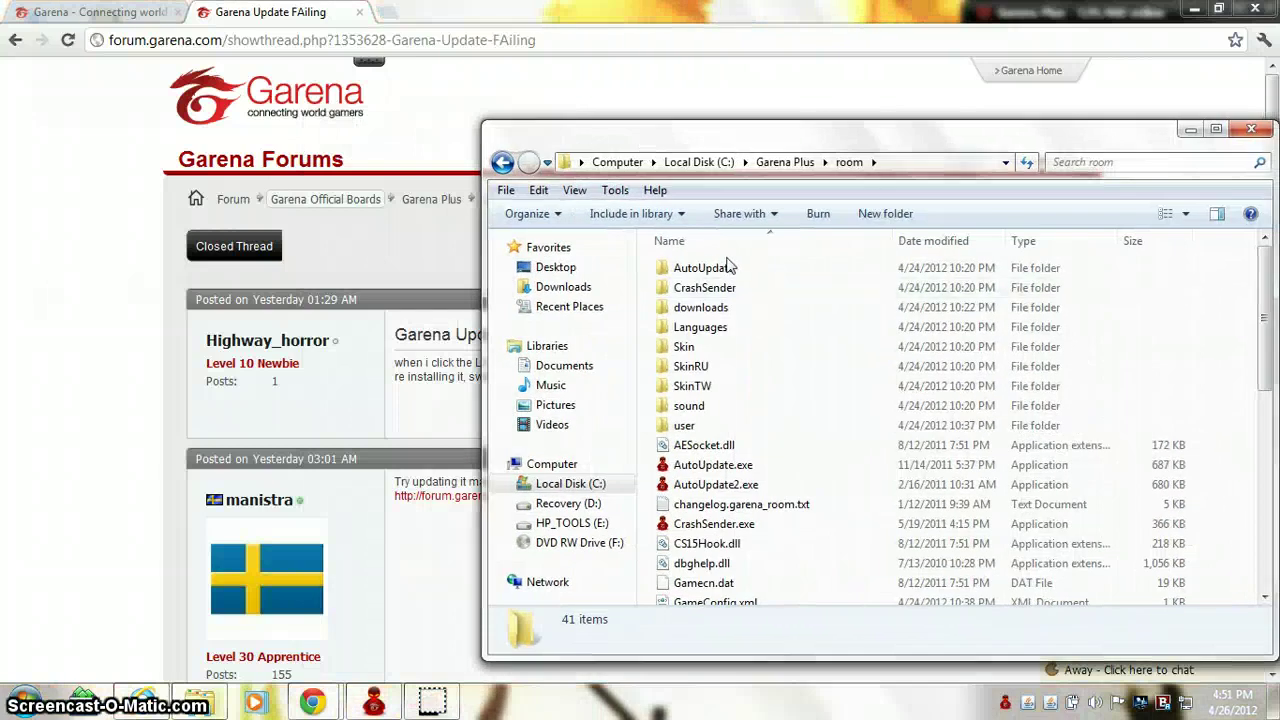
{"action": "left_click", "coordinate": [1216, 130]}
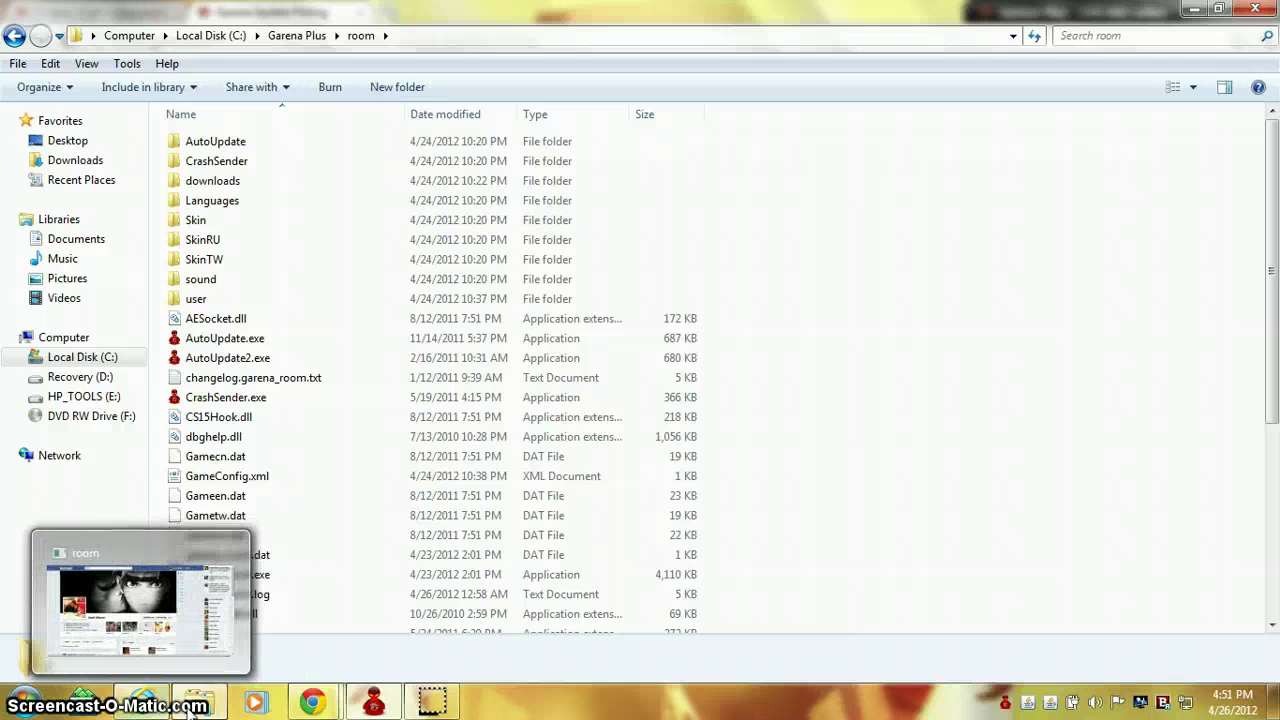
{"action": "mouse_move", "coordinate": [350, 710]}
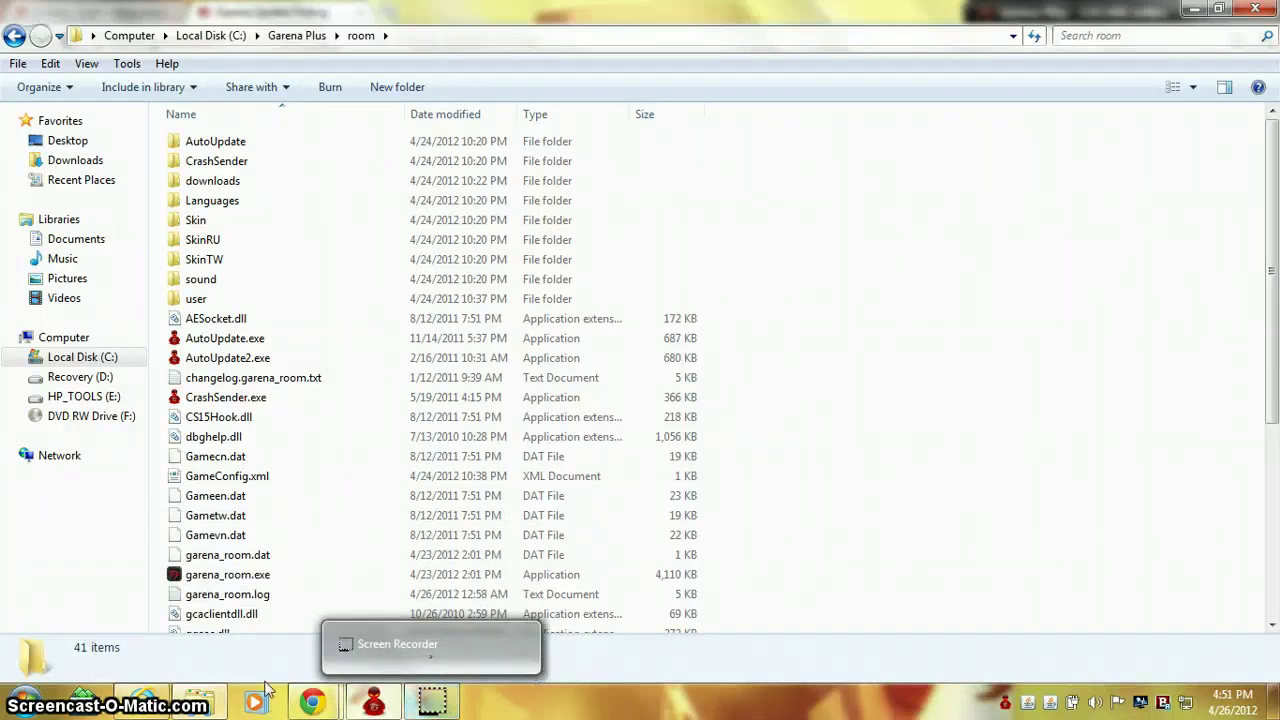
{"action": "left_click", "coordinate": [1193, 8]}
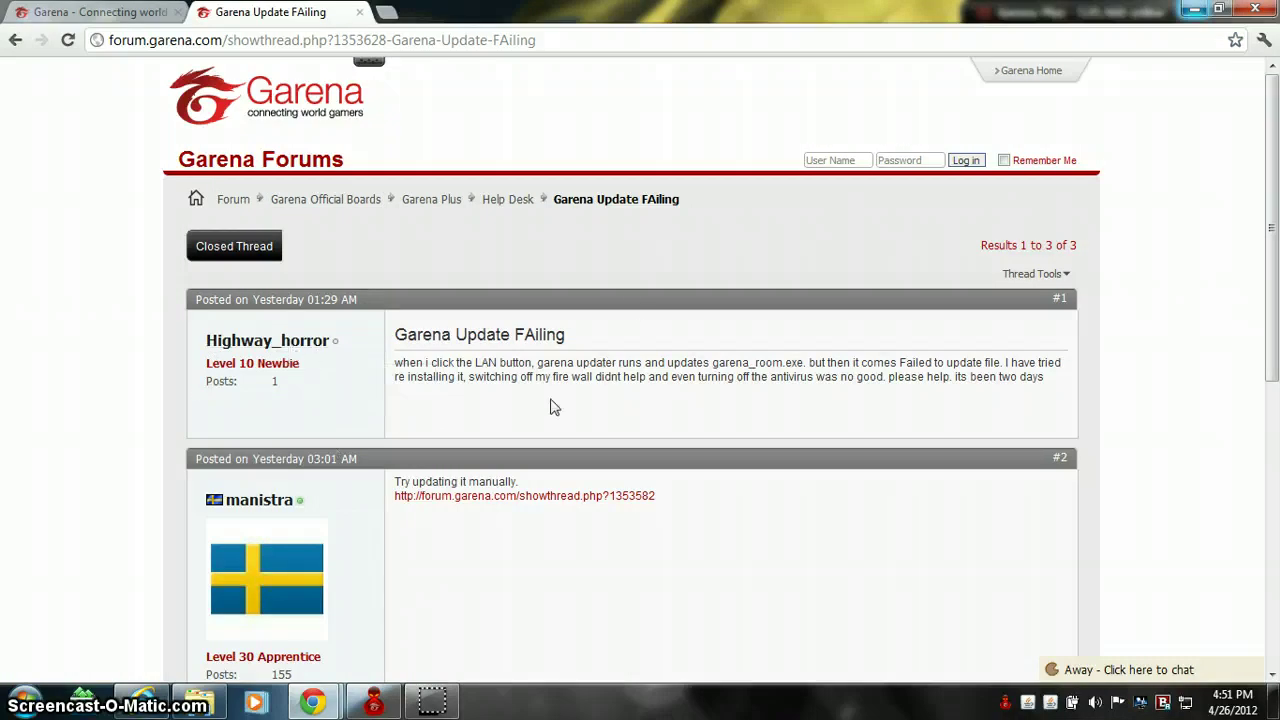
- View the Garena home page in the browser and return to the "Garena Update FAiling" thread
{"action": "left_click", "coordinate": [100, 12]}
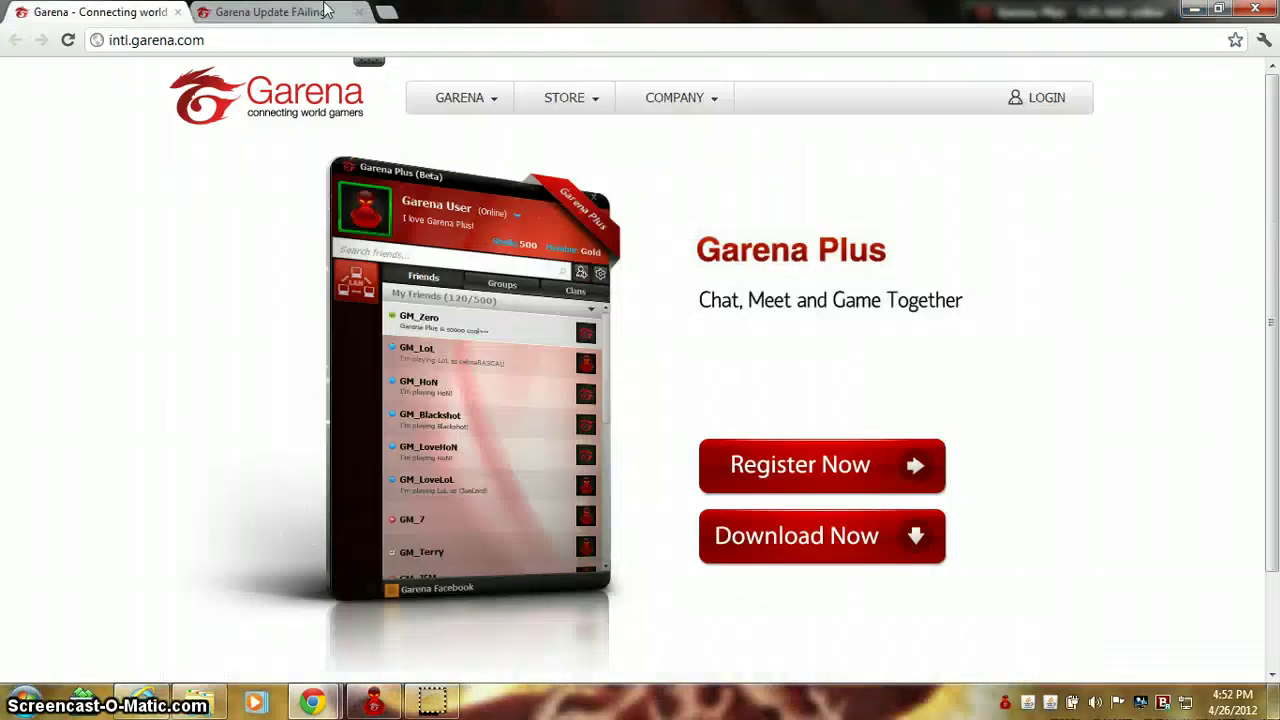
{"action": "left_click", "coordinate": [325, 12]}
{"action": "key", "text": "ctrl+Tab"}
{"action": "key", "text": "ctrl+Tab"}
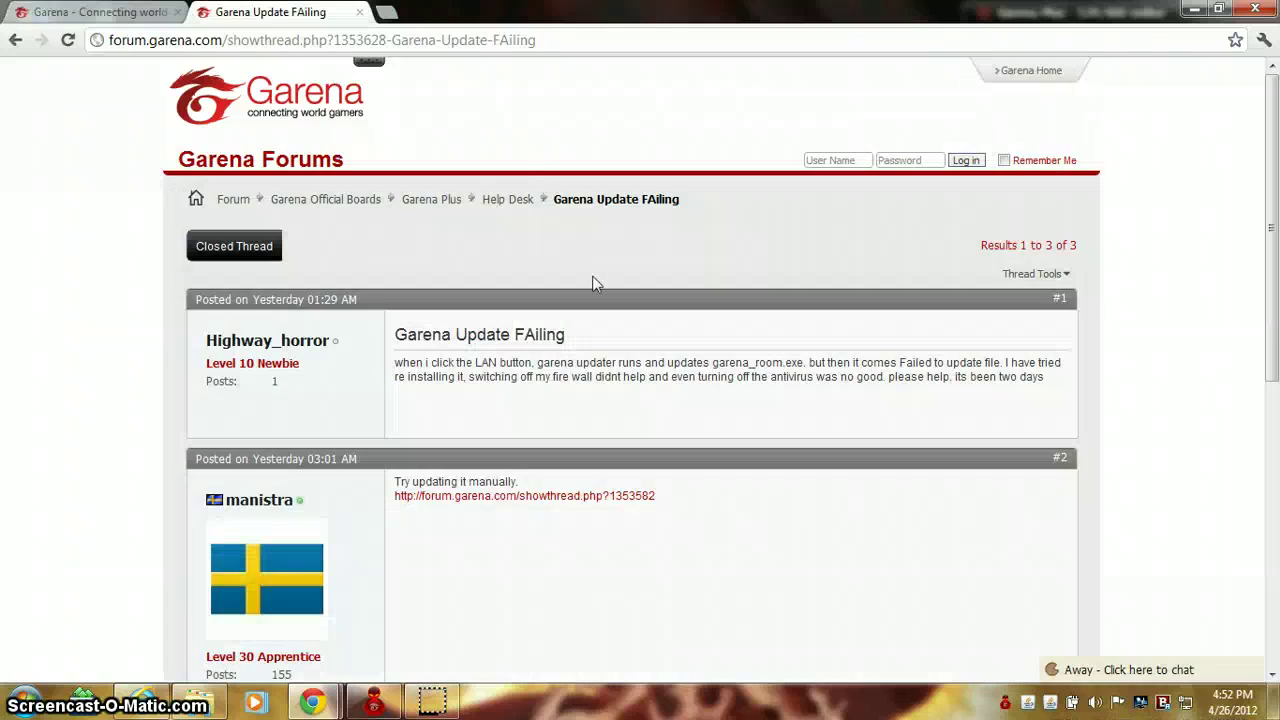
- Bring the Garena Plus room folder back up to check its files, and minimize it to return to the forum thread
{"action": "left_click", "coordinate": [200, 702]}
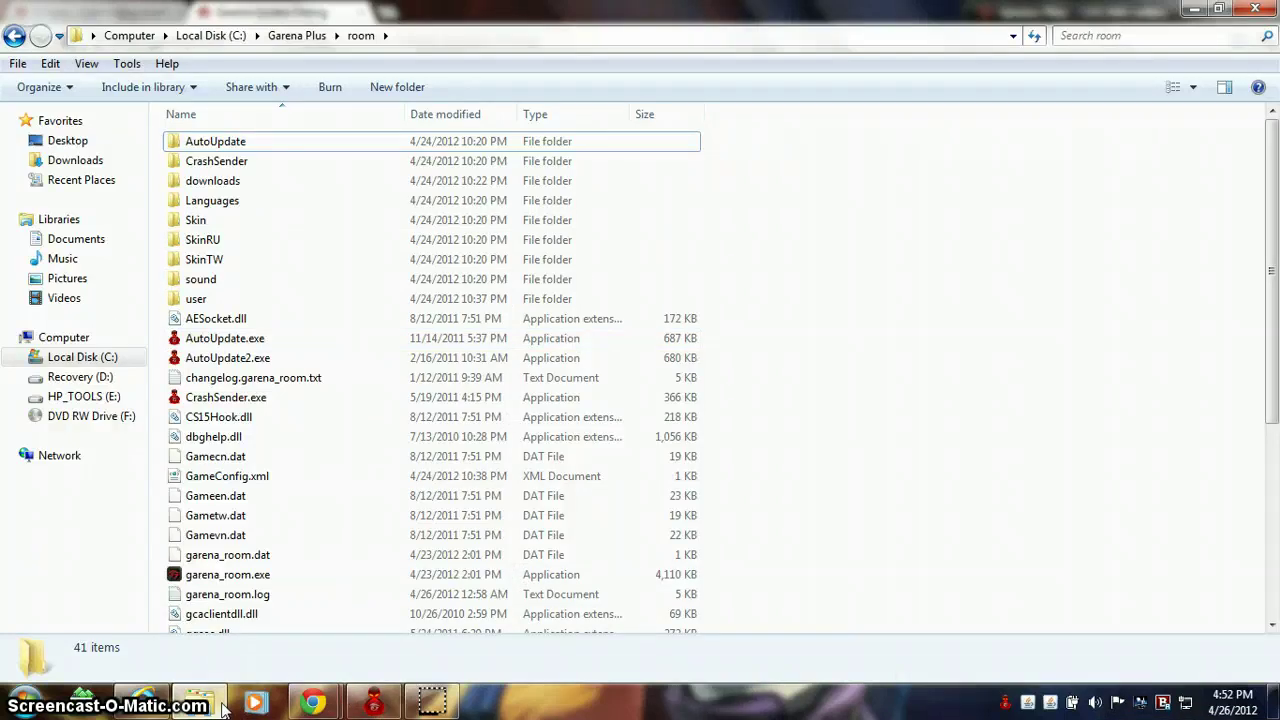
{"action": "mouse_move", "coordinate": [224, 708]}
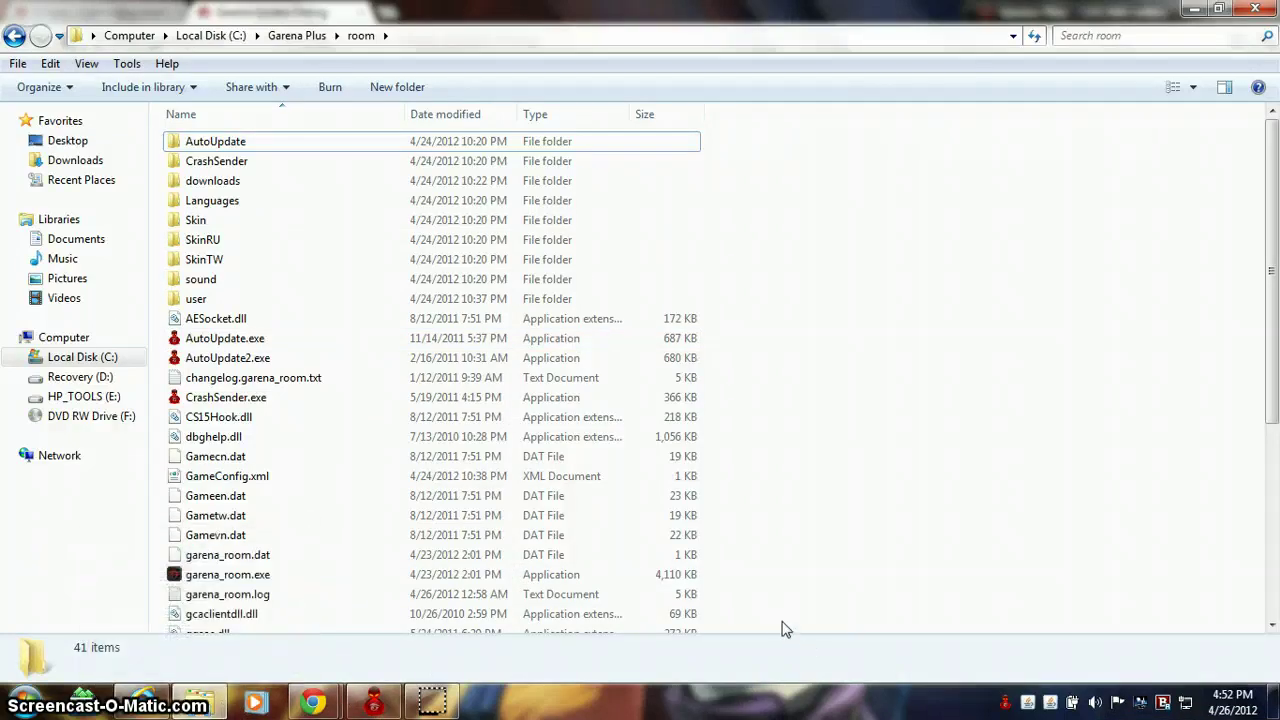
{"action": "left_click", "coordinate": [1196, 12]}
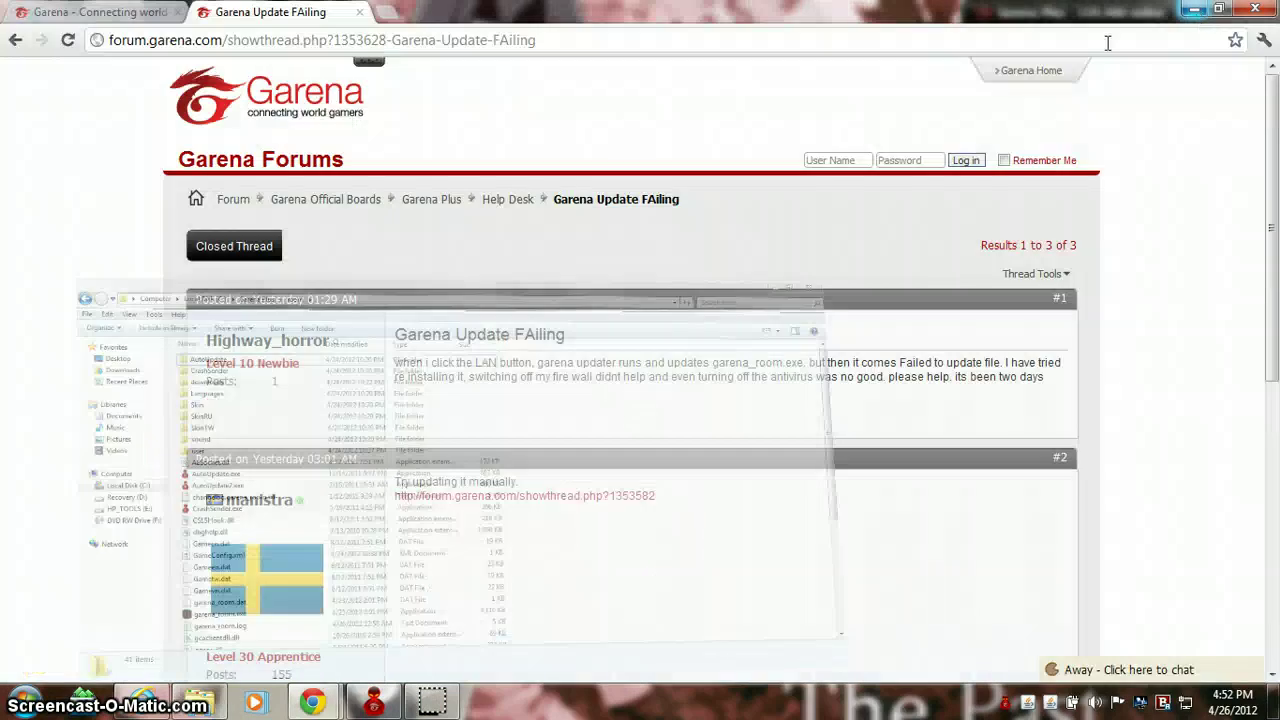